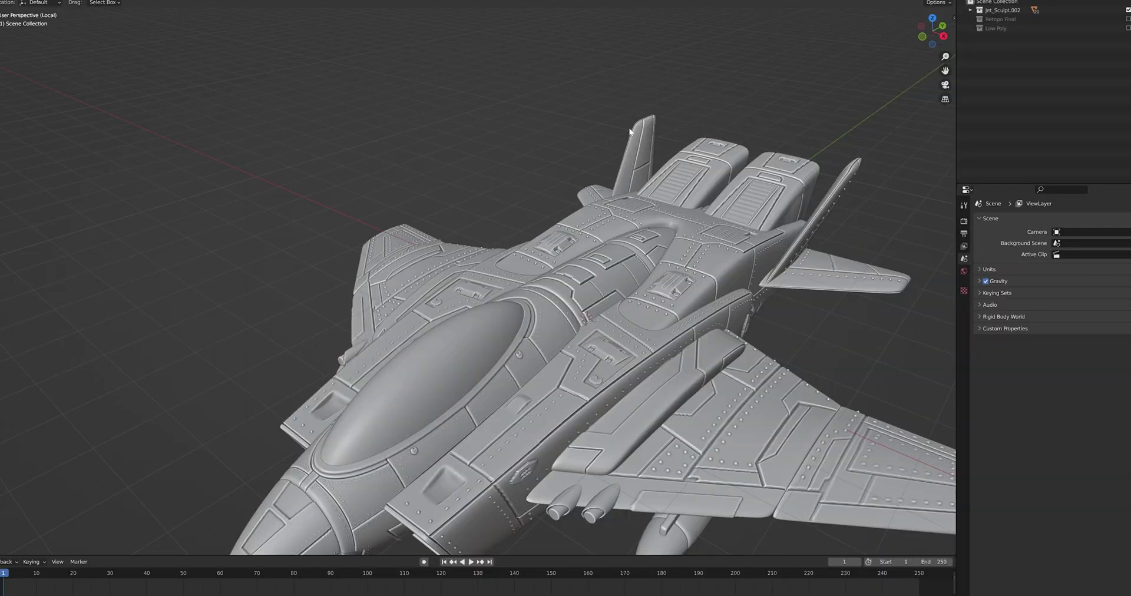
Orbit and zoom around the jet, checking it from the top, front and side views.
middle_click_drag(827, 117, 646, 161)
scroll(646, 162, "up", 6)
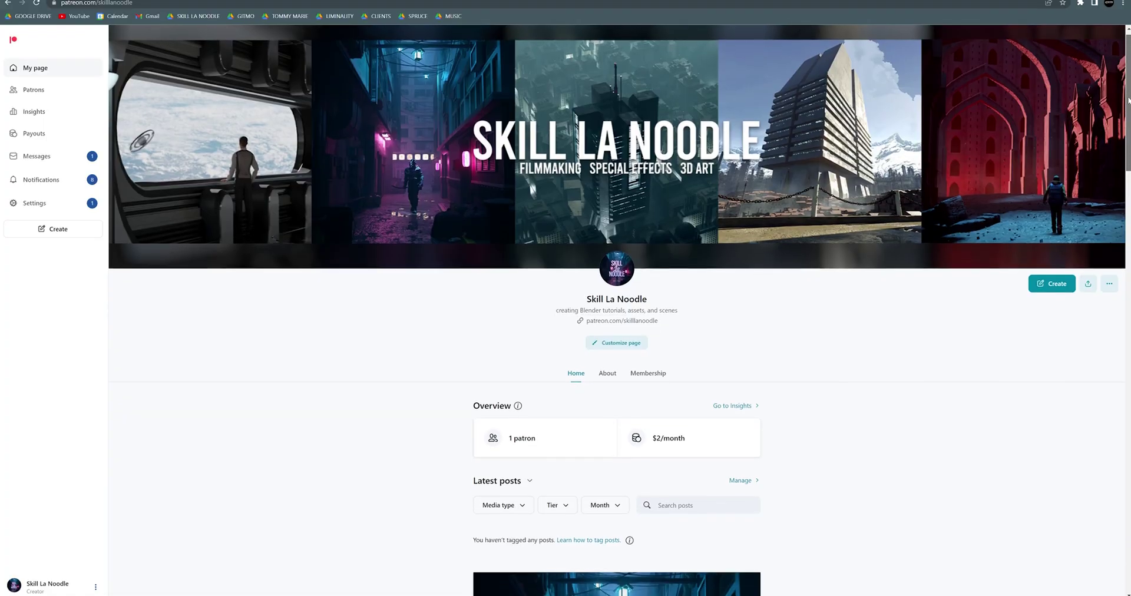
left_click_drag(1128, 103, 1120, 182)
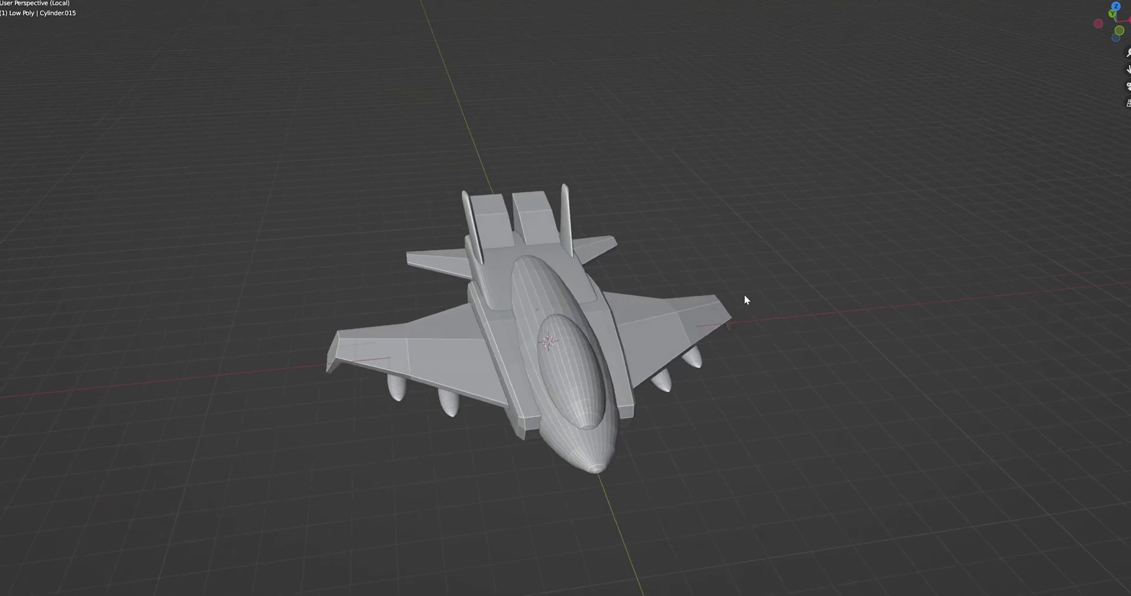
middle_click_drag(745, 295, 786, 288)
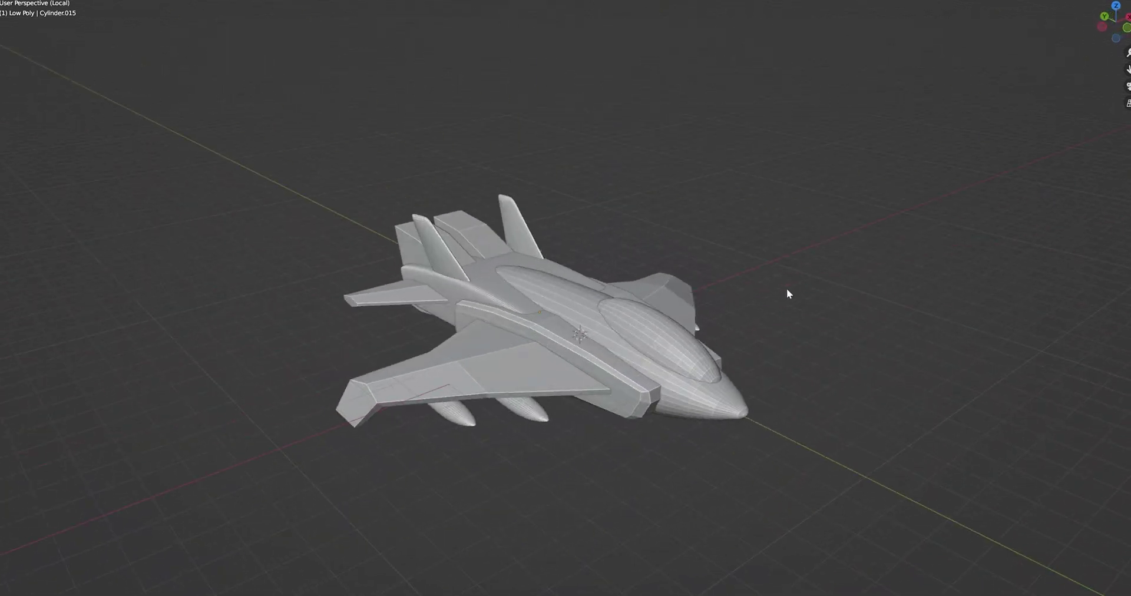
scroll(805, 308, "up", 2)
scroll(805, 308, "up", 1)
middle_click_drag(840, 320, 841, 361)
middle_click_drag(902, 567, 917, 483)
key("KP_7")
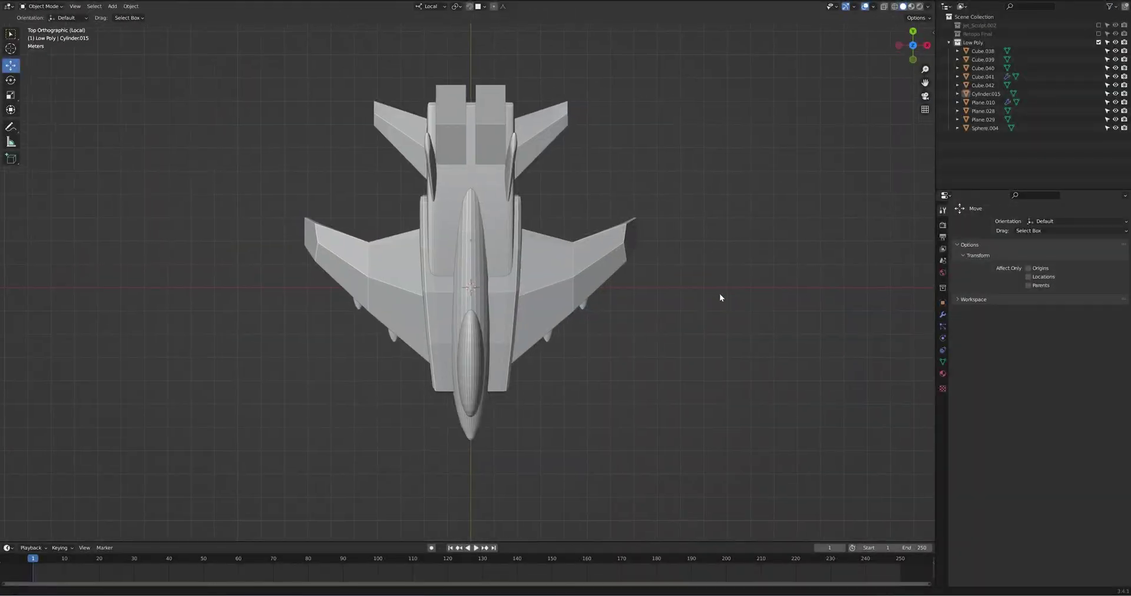
middle_click_drag(719, 294, 706, 325, "shift")
key("KP_1")
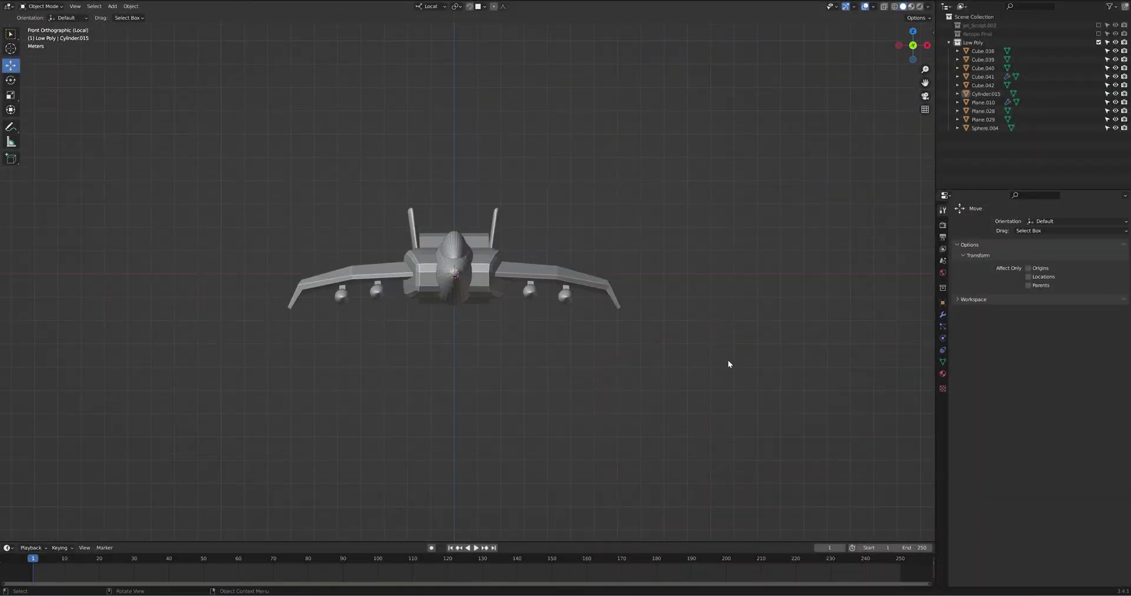
key("KP_3")
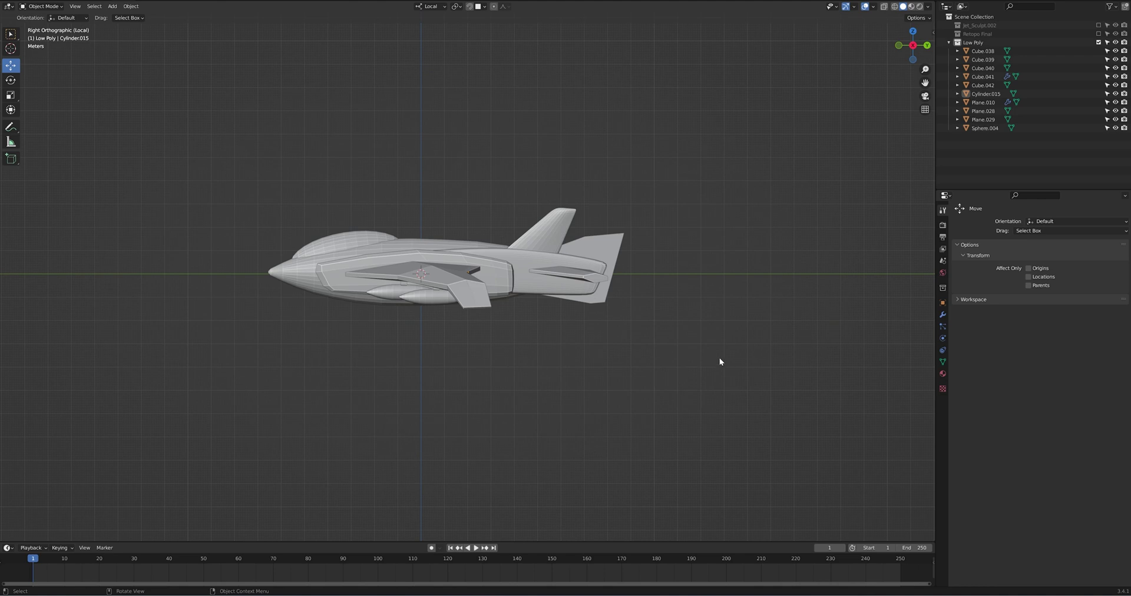
key("KP_1")
Select Sphere.004 and Cylinder.015 and scale them along local X to about 1.4.
left_click(564, 293)
left_click(454, 277, "shift")
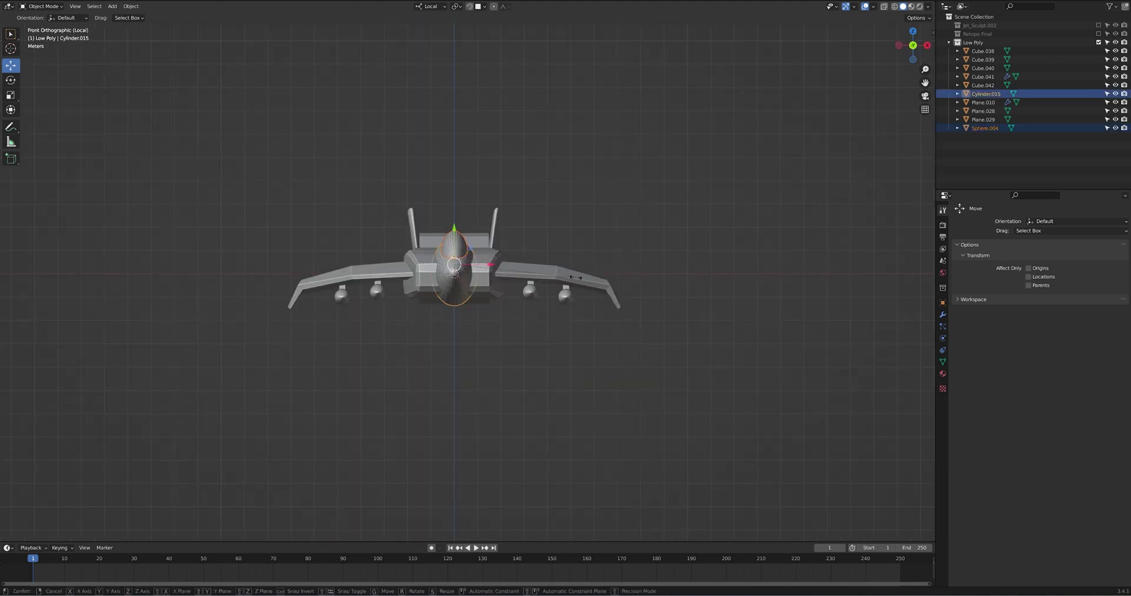
key("s")
key("x")
key("x")
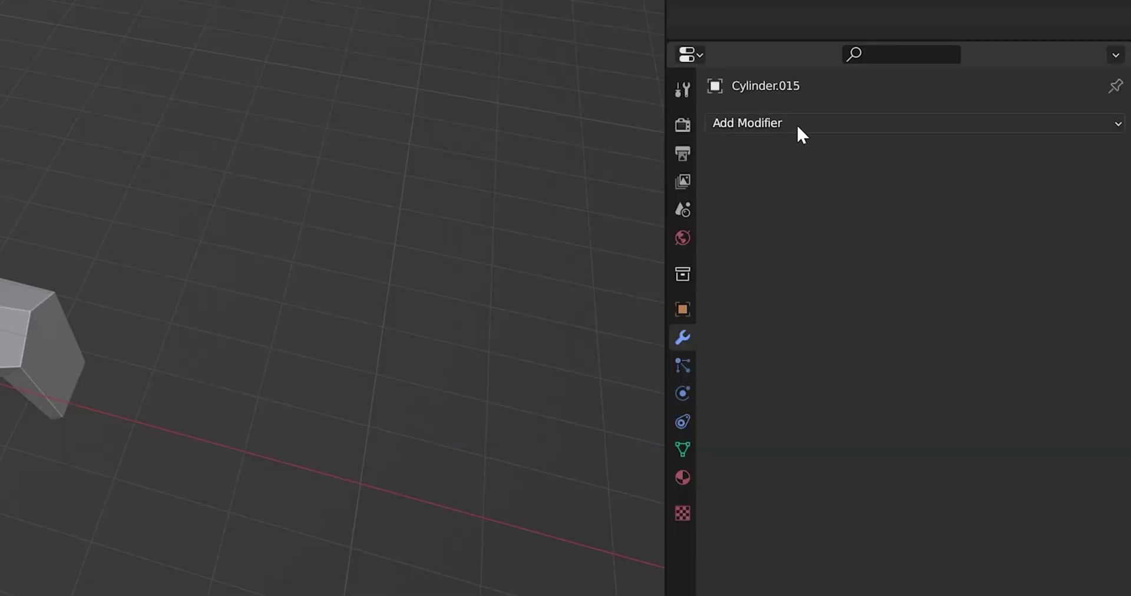
Add a Multiresolution modifier to Cylinder.015 and subdivide it three levels.
left_click(797, 125)
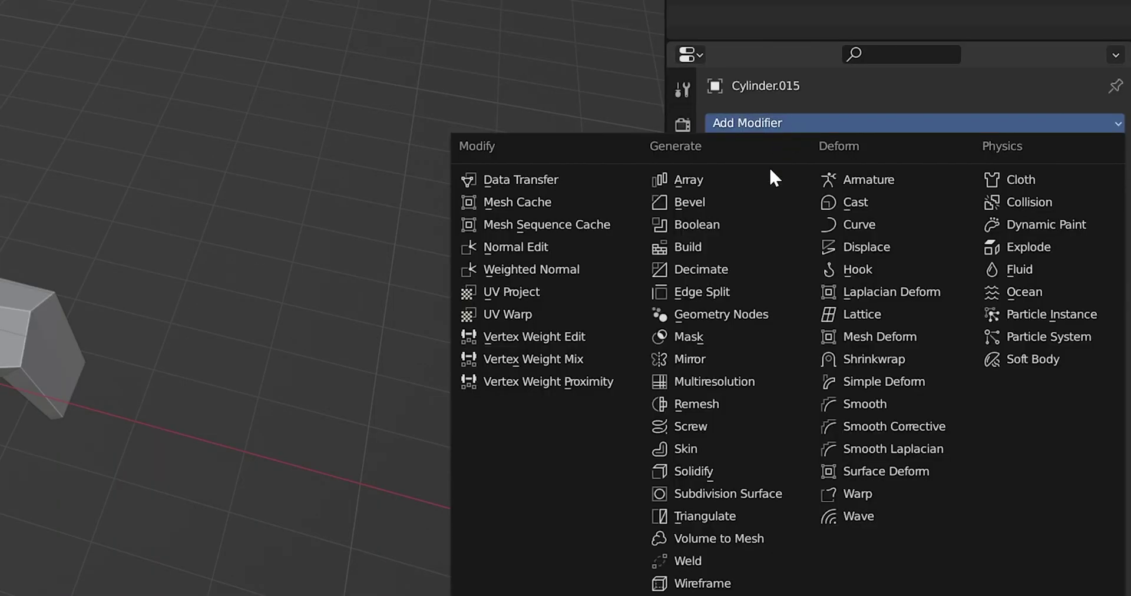
left_click(723, 381)
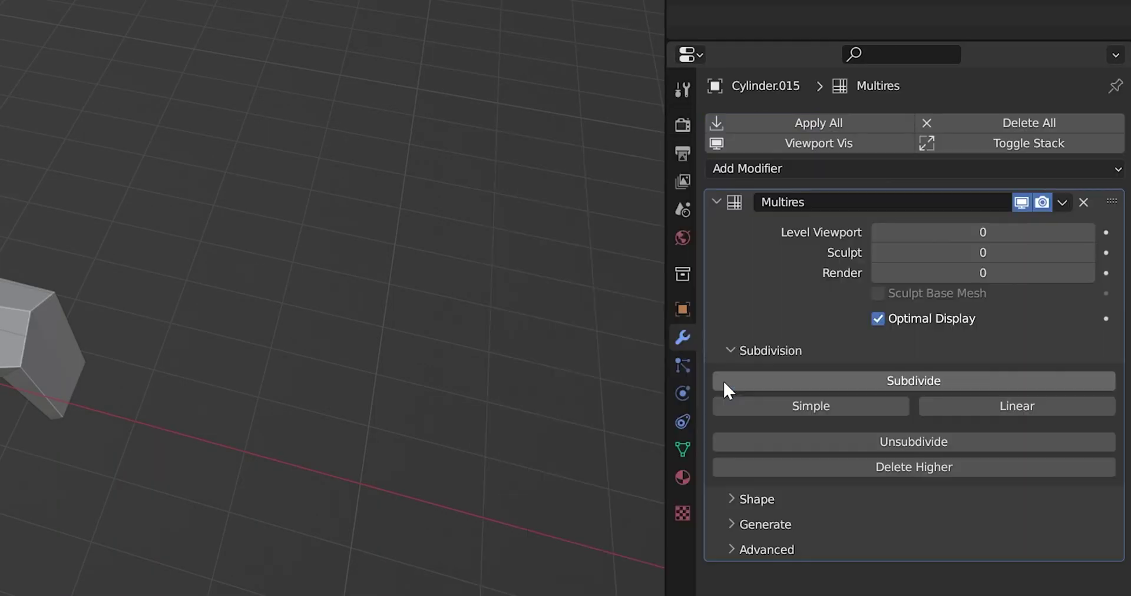
left_click(871, 371)
left_click(871, 371)
left_click(872, 375)
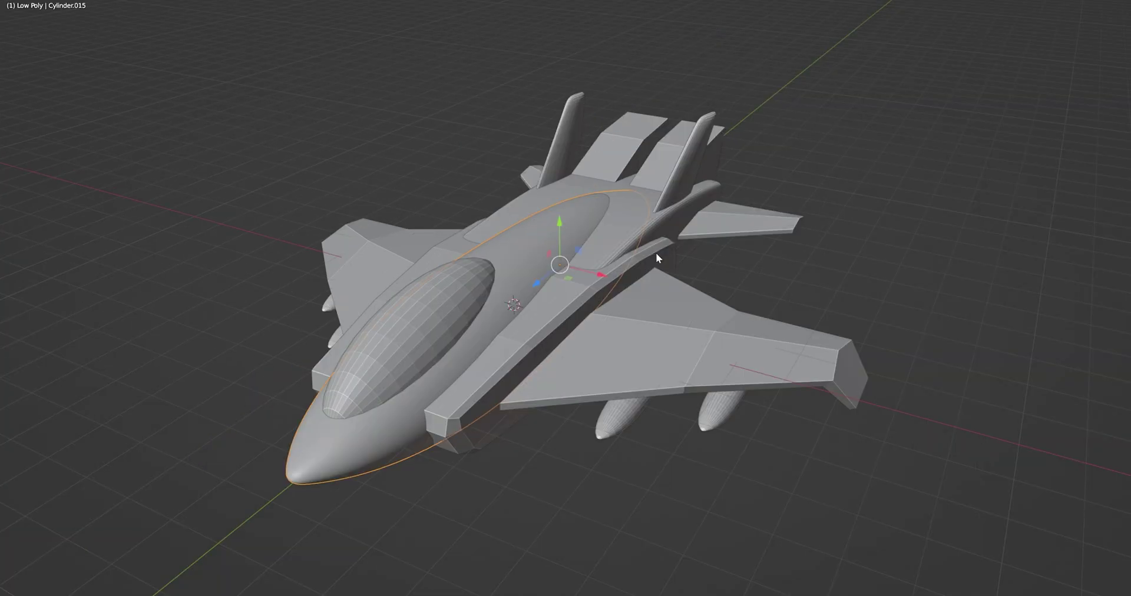
scroll(655, 252, "up", 8)
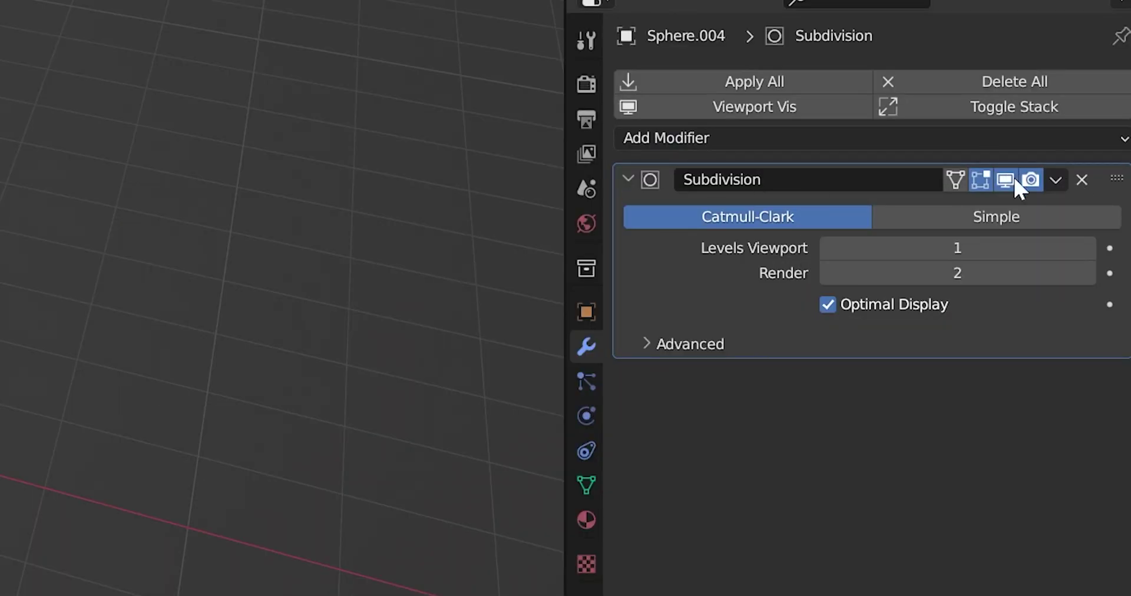
Delete Sphere.004's Subdivision modifier and apply the Cube's Mirror modifier.
left_click(1081, 180)
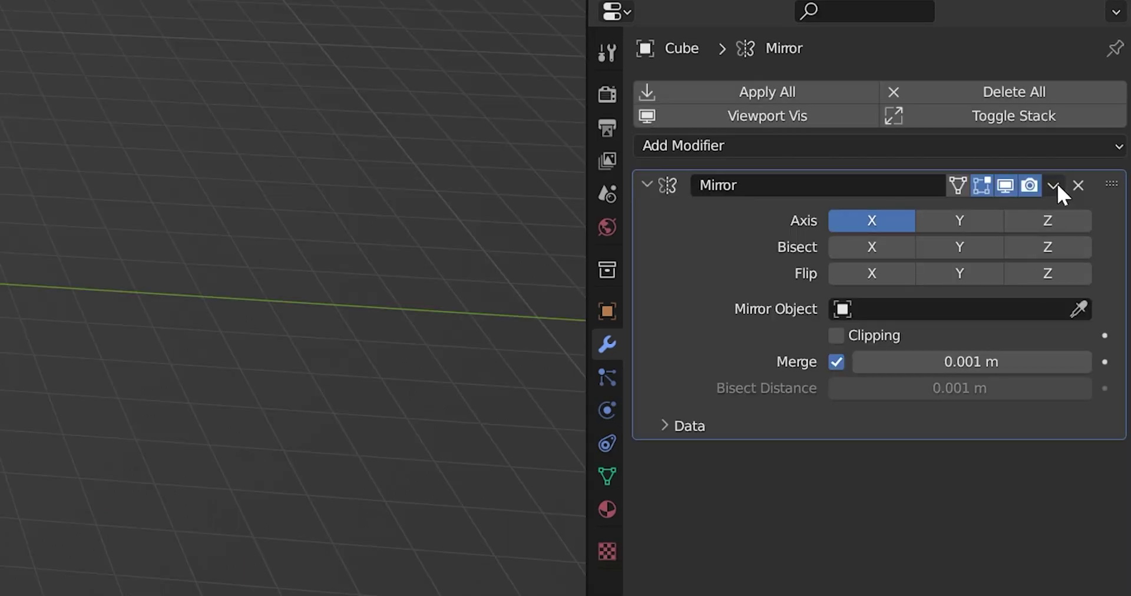
left_click(1052, 185)
left_click(1028, 213)
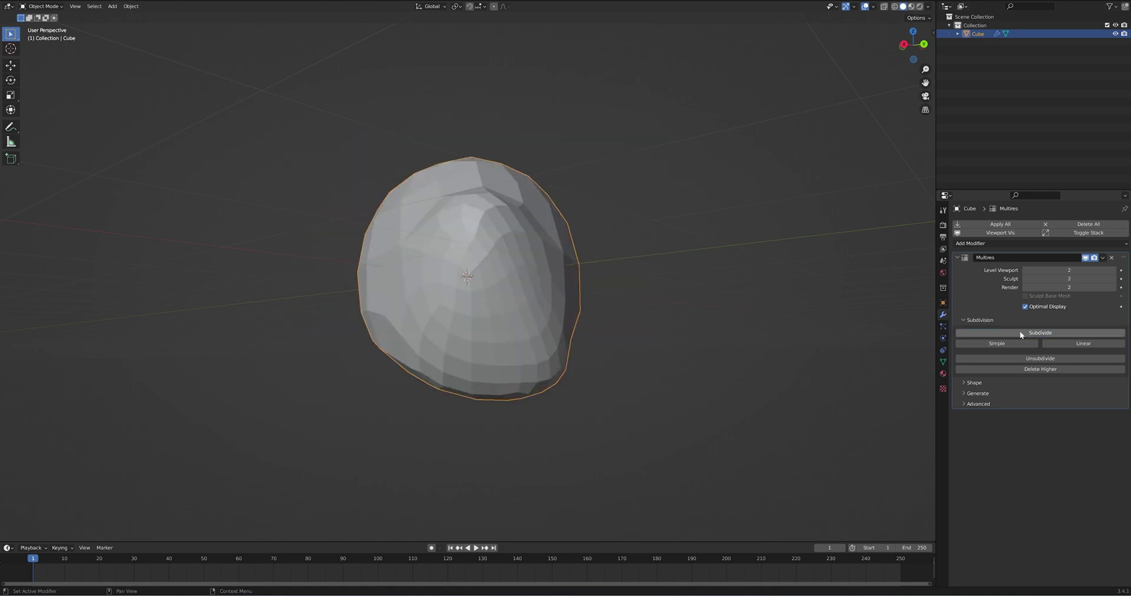
mouse_move(707, 288)
middle_mouse_down()
mouse_move(593, 268)
mouse_move(670, 265)
middle_mouse_up()
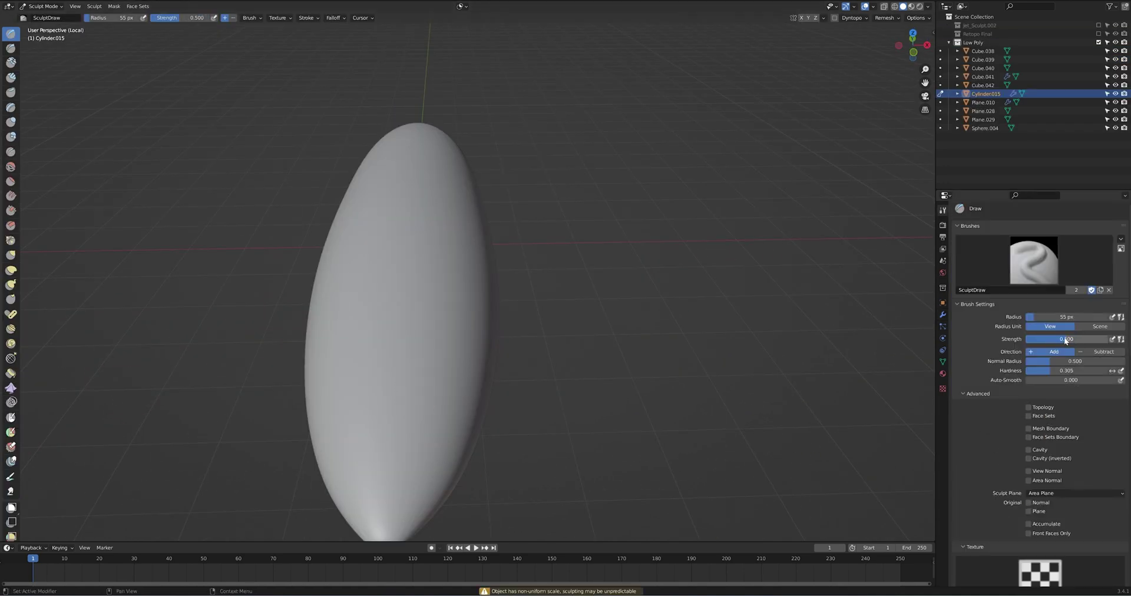
Sculpt test Draw strokes, enable Mirror X symmetry, paint mirrored S-shaped ridges, then undo them.
left_click_drag(422, 306, 429, 305)
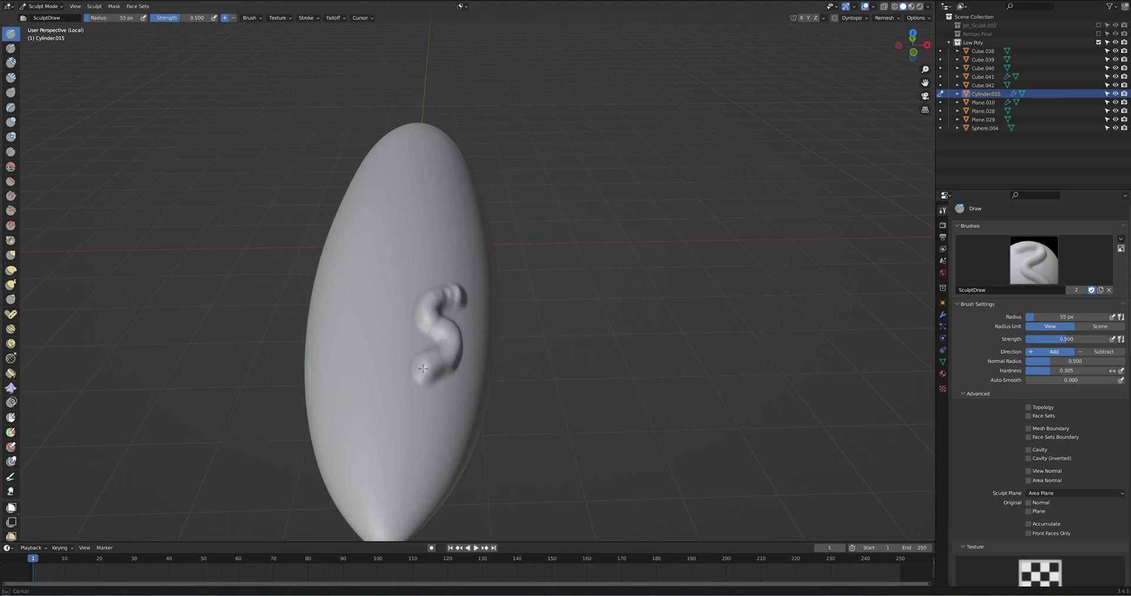
left_click_drag(439, 401, 421, 436)
scroll(1049, 424, "down", 15)
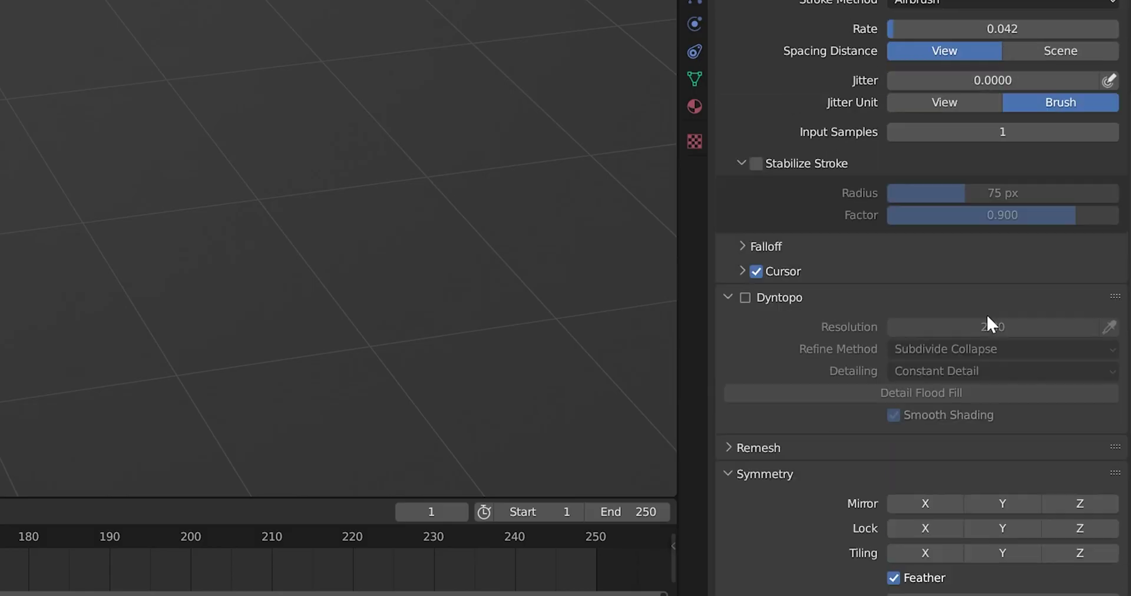
left_click(934, 310)
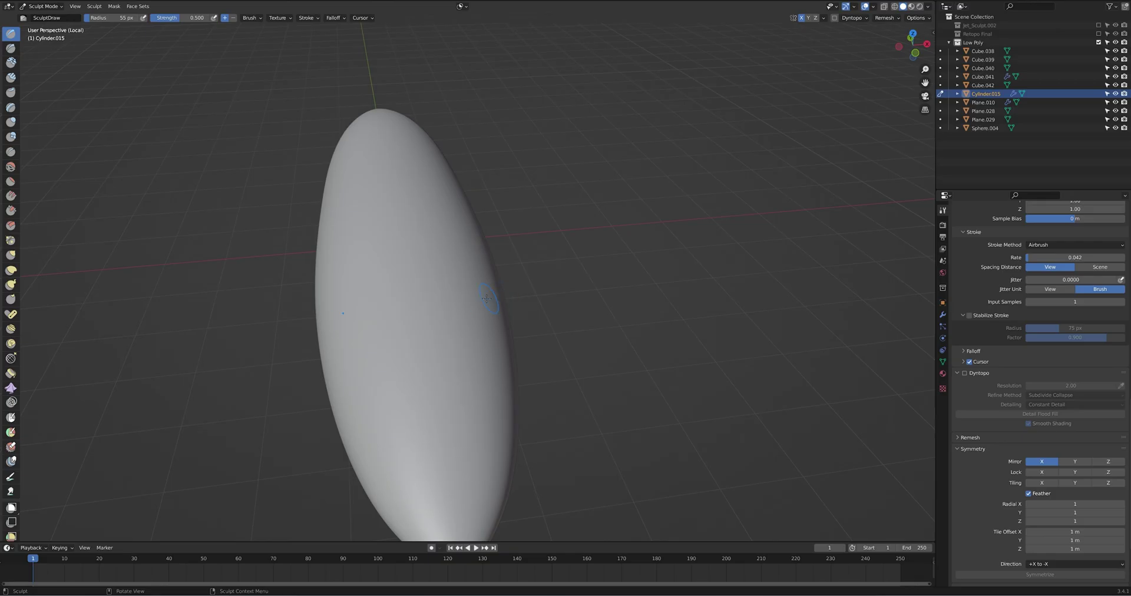
mouse_move(486, 299)
left_mouse_down()
mouse_move(482, 362)
mouse_move(459, 376)
mouse_move(458, 394)
mouse_move(477, 416)
left_mouse_up()
key("ctrl+z")
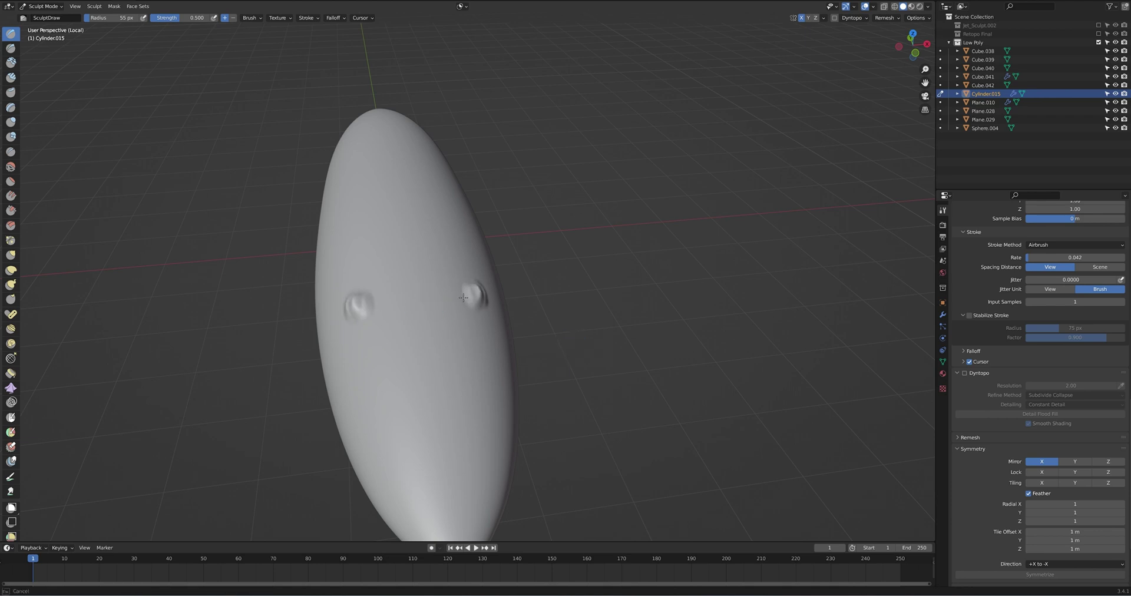
Sculpt mirrored S-shaped ridges on the cylinder, then undo them.
left_click_drag(464, 298, 470, 407)
mouse_move(469, 406)
middle_mouse_down()
mouse_move(419, 363)
mouse_move(436, 354)
mouse_move(456, 377)
mouse_move(478, 362)
mouse_move(491, 373)
middle_mouse_up()
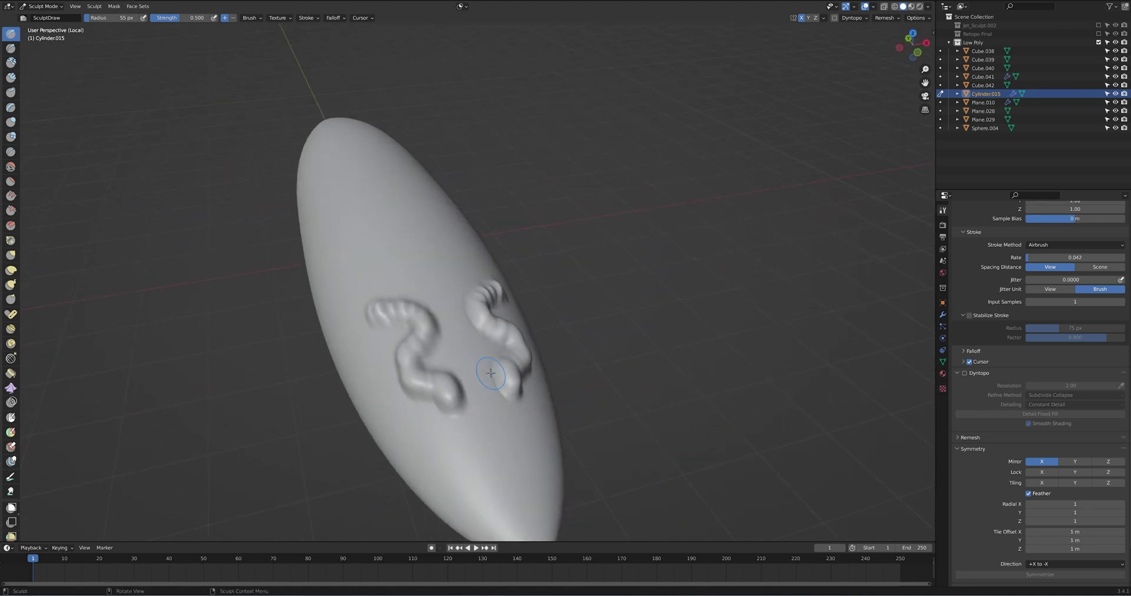
key("ctrl+z")
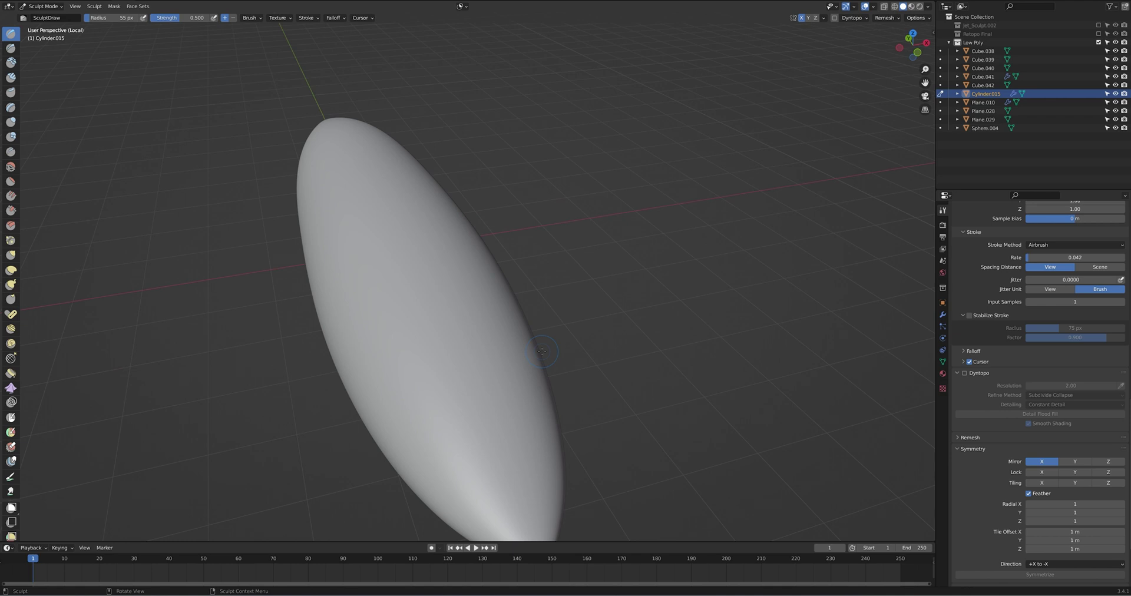
Switch the Draw brush to the Line stroke method and sculpt straight mirrored ridges outlining a hexagon.
key("shift+e")
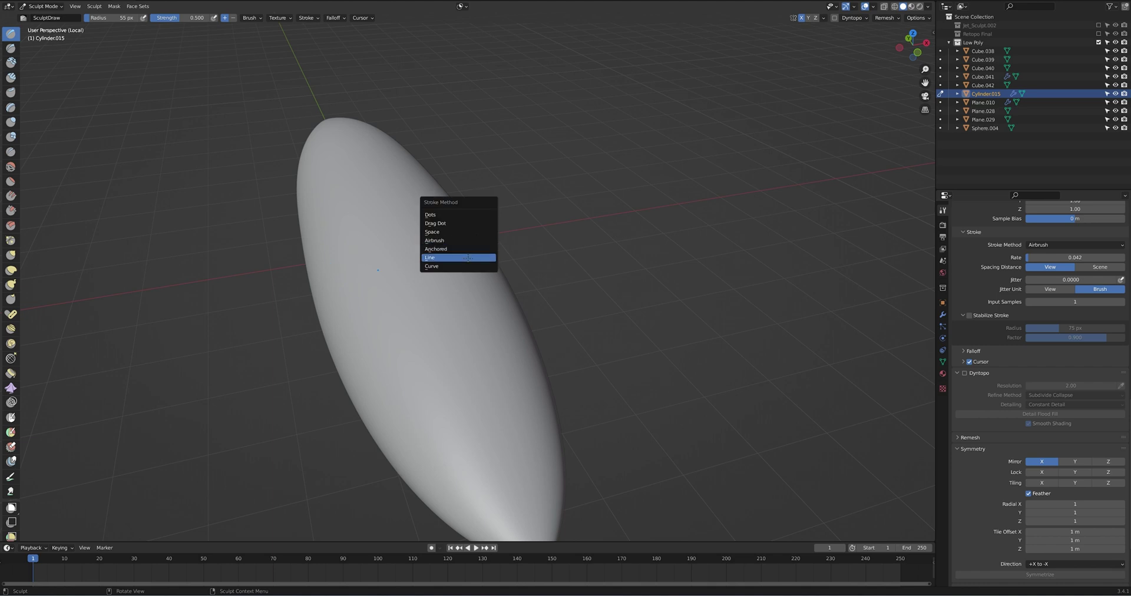
left_click(468, 258)
middle_click_drag(462, 260, 370, 372)
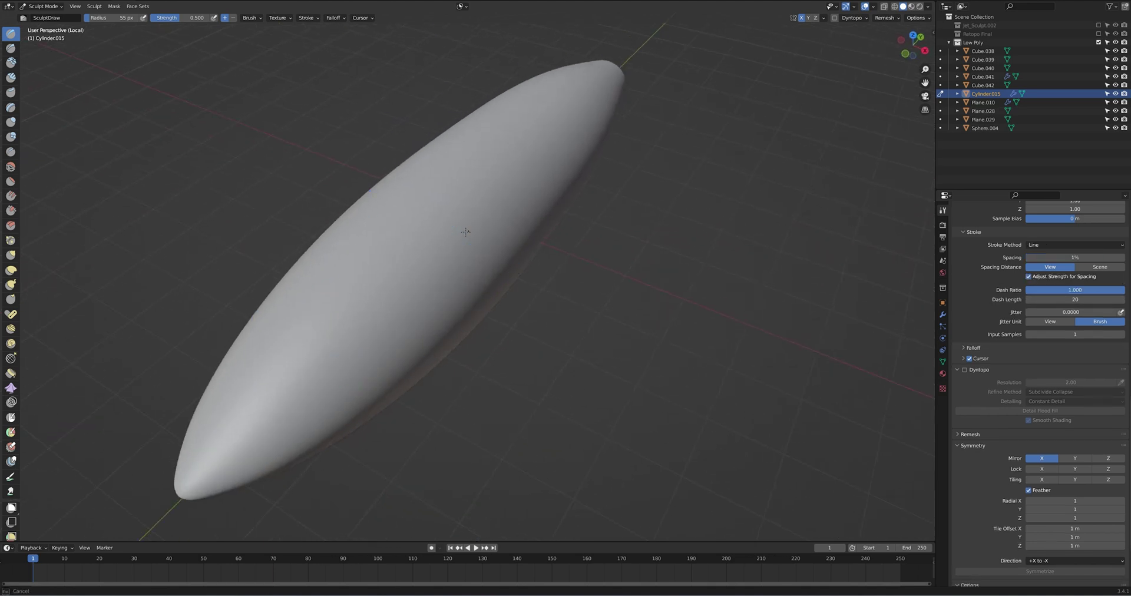
left_click_drag(356, 344, 356, 344)
middle_click_drag(354, 321, 460, 346)
left_click_drag(400, 395, 400, 395)
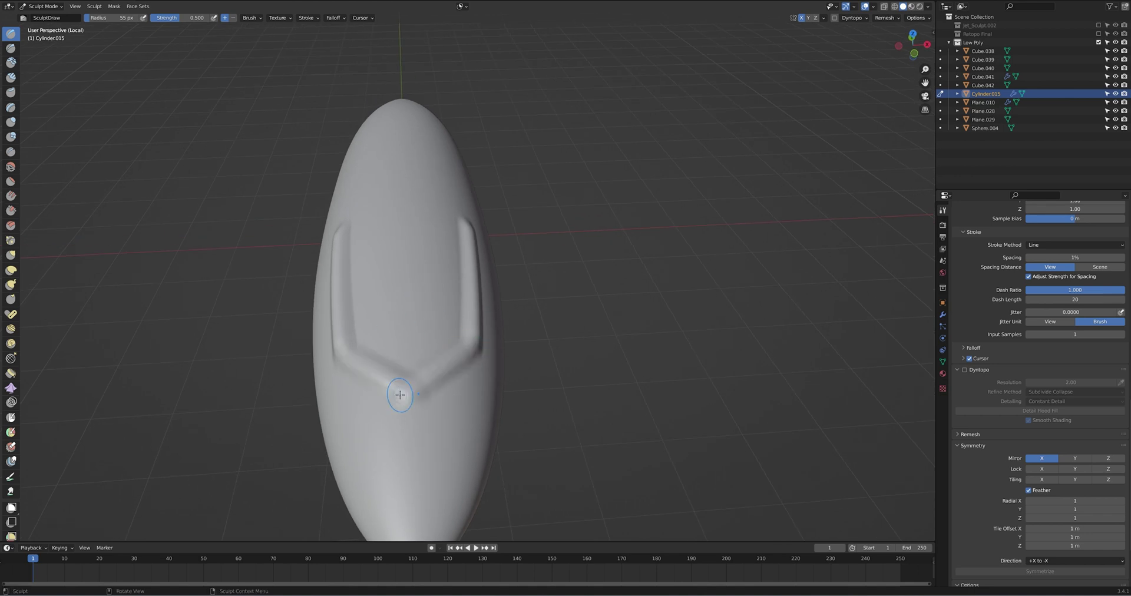
left_click_drag(399, 202, 408, 198)
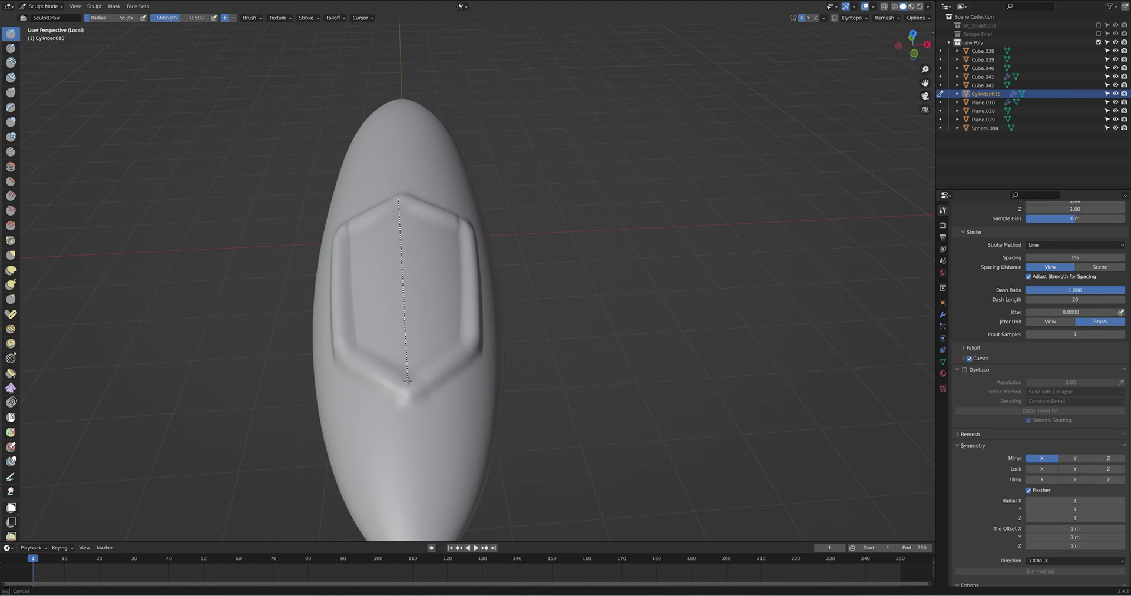
left_click_drag(408, 381, 408, 382)
With the Mask tool, mask straight lines closing the hexagon, above it, and along the body's side.
scroll(9, 374, "down", 4)
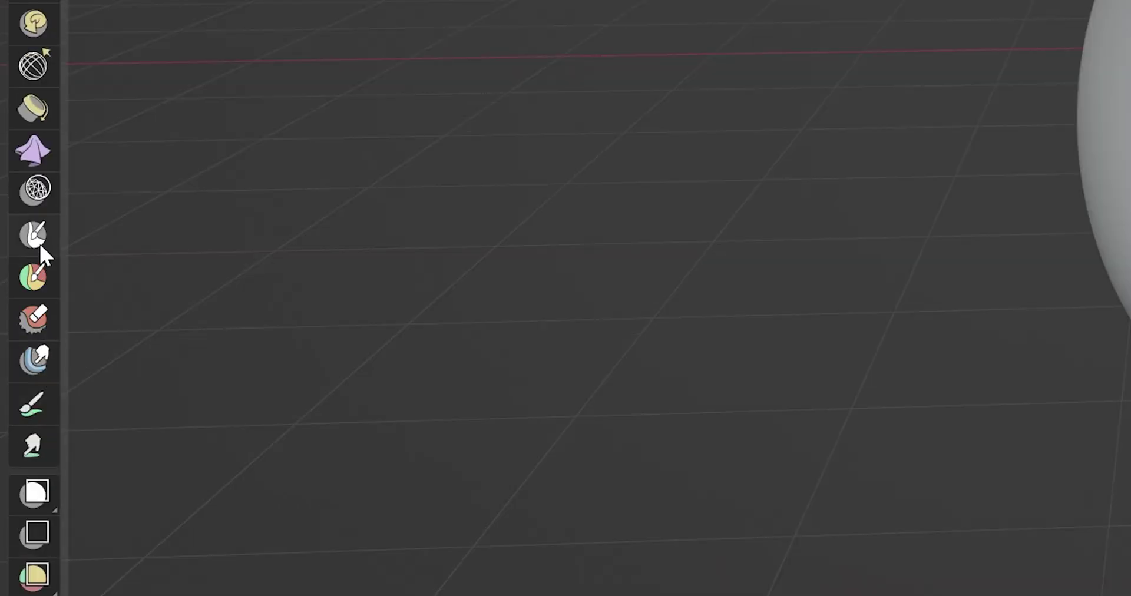
left_click(39, 242)
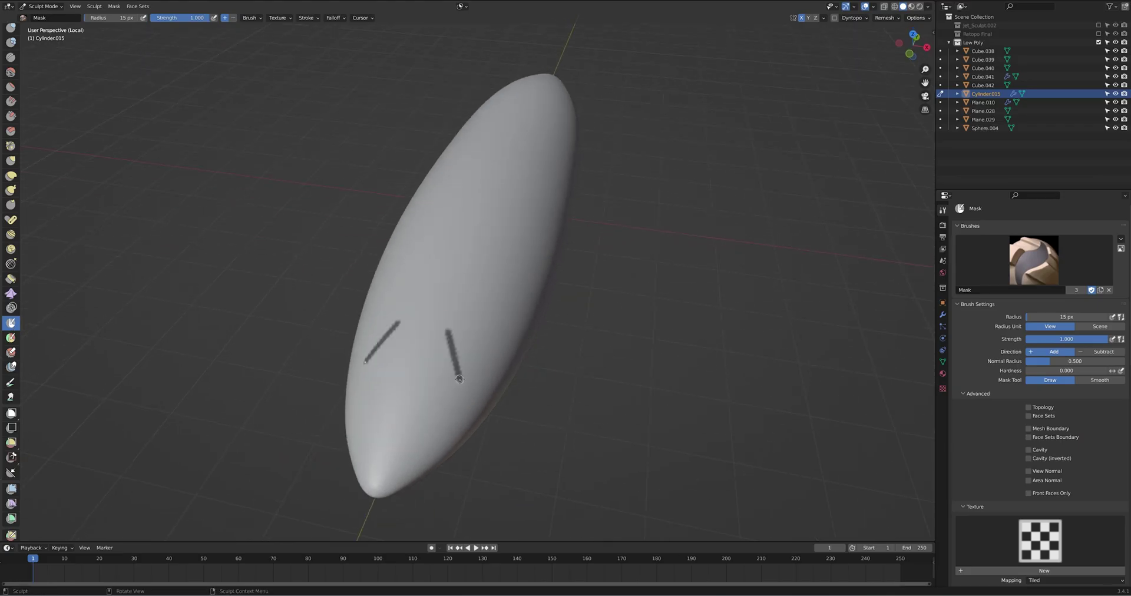
middle_click_drag(459, 379, 354, 390, "alt")
left_click_drag(487, 429, 487, 429)
mouse_move(486, 429)
middle_mouse_down()
mouse_move(447, 391)
mouse_move(471, 387)
middle_mouse_up()
left_click_drag(476, 310, 475, 311)
middle_click_drag(475, 311, 429, 240)
left_click_drag(610, 302, 610, 302)
middle_click_drag(610, 302, 315, 286)
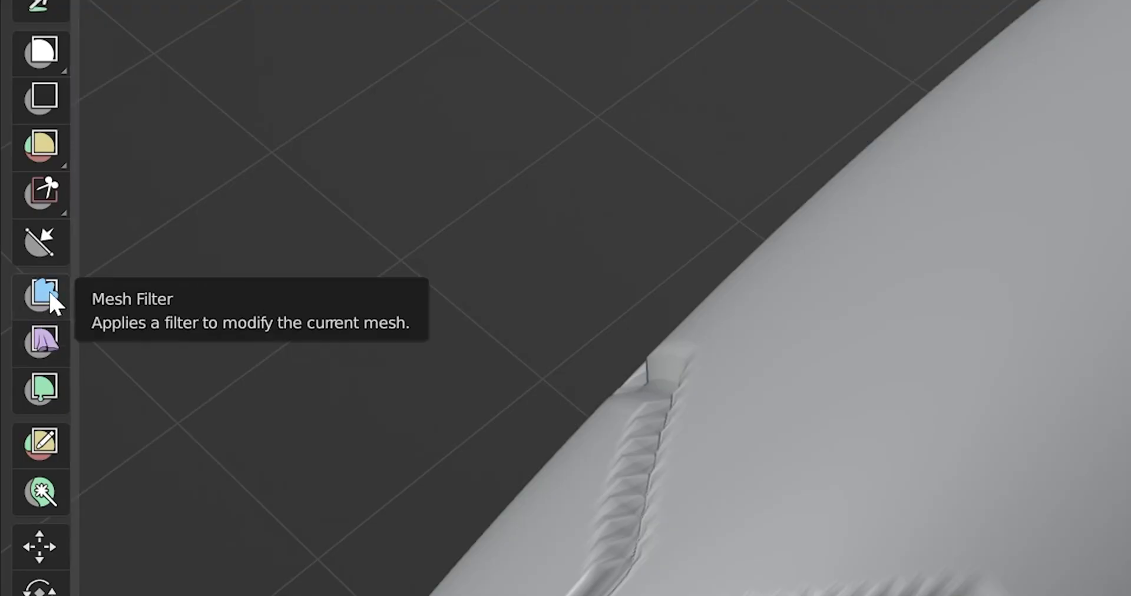
Test an Inflate Mesh Filter, undo it, invert the mask, and deflate the panel lines into grooves.
left_click(49, 293)
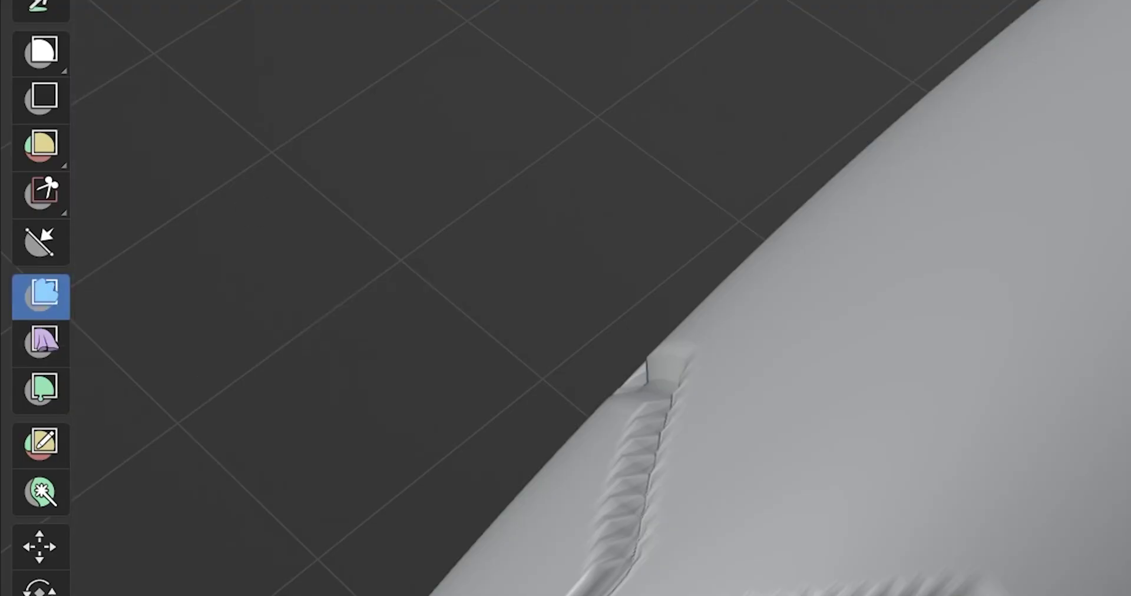
left_click(867, 125)
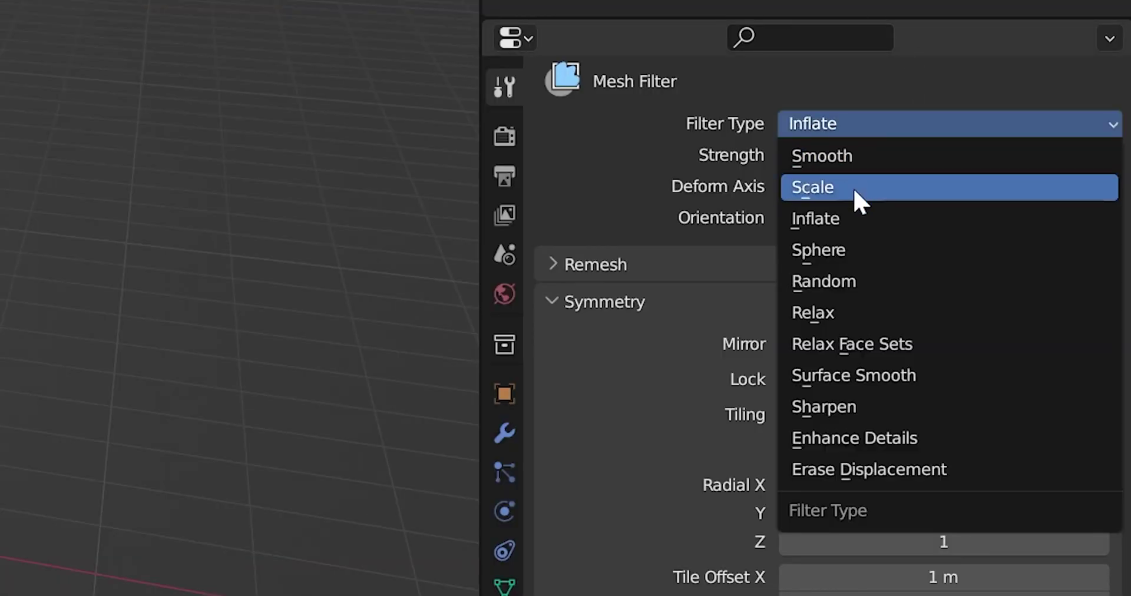
left_click(848, 217)
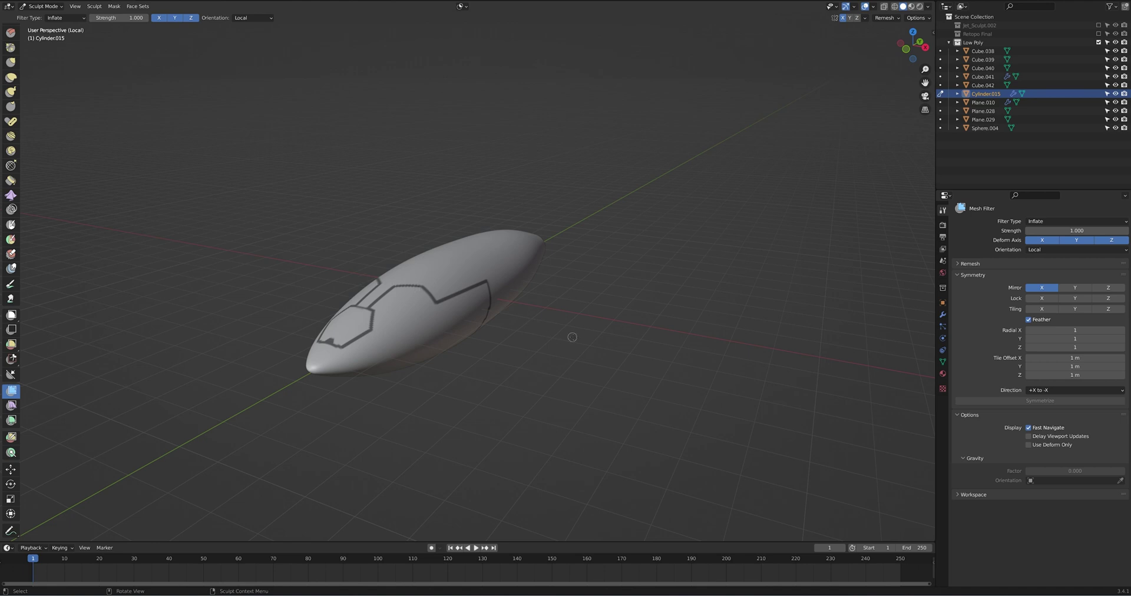
mouse_move(519, 324)
left_mouse_down()
mouse_move(533, 324)
mouse_move(500, 323)
left_mouse_up()
key("ctrl+z")
key("ctrl+i")
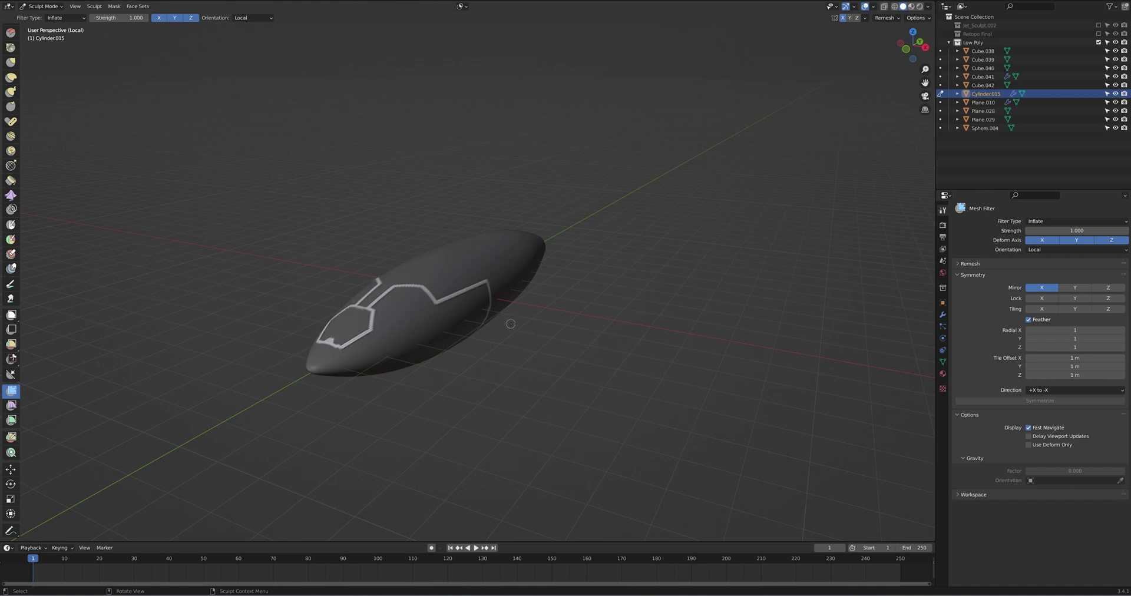
left_click_drag(521, 324, 508, 324)
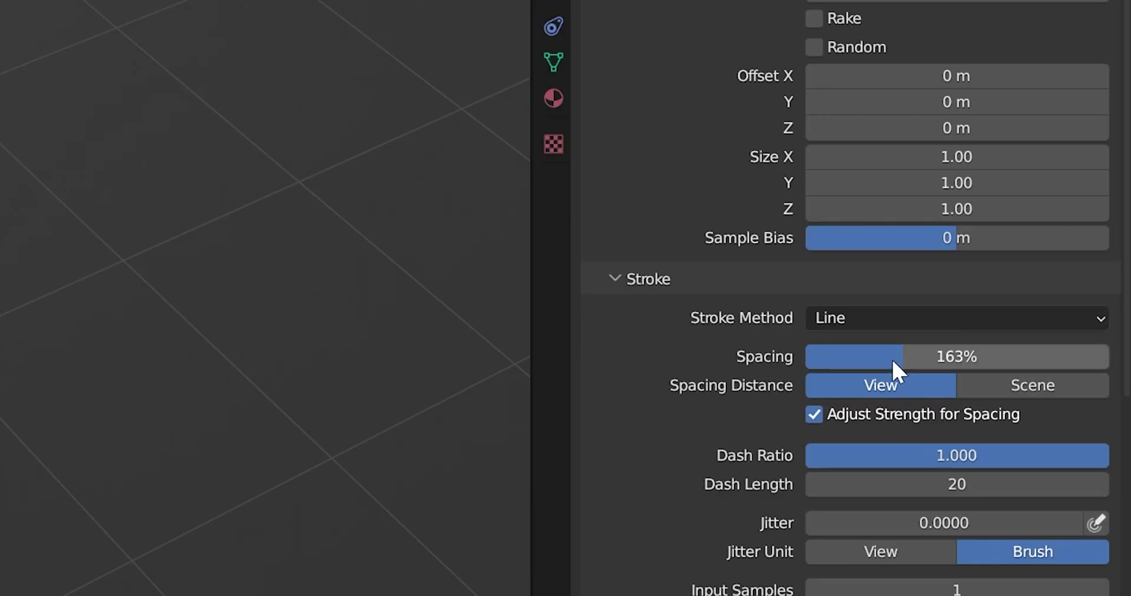
Raise stroke spacing to 362% and draw a spaced row of bolts along the hull.
left_click_drag(892, 360, 956, 361)
left_click_drag(409, 369, 578, 372)
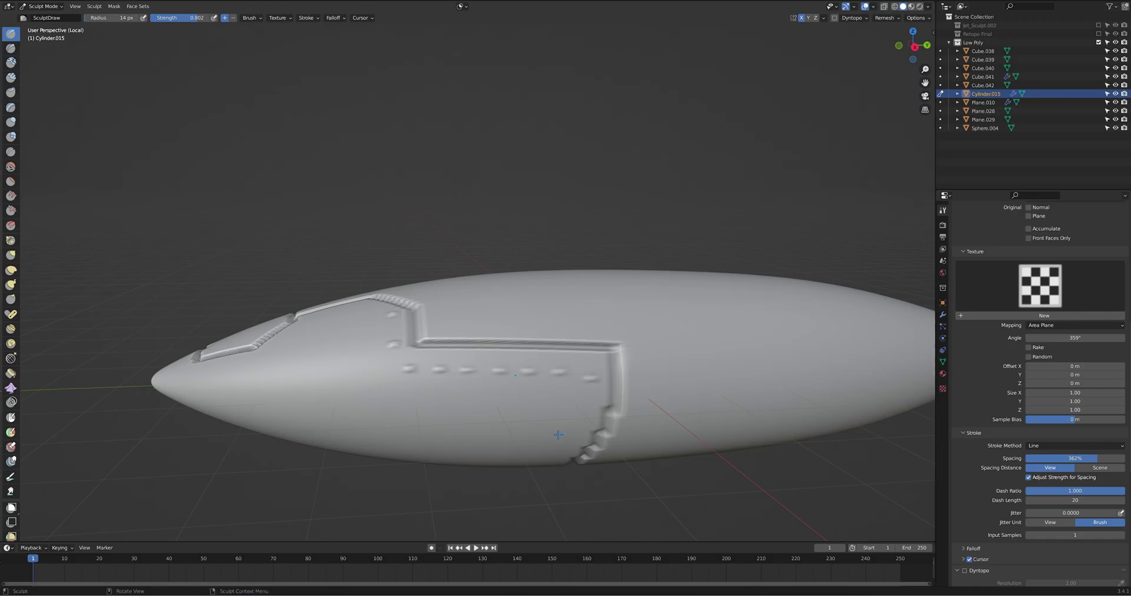
middle_click_drag(559, 434, 558, 400)
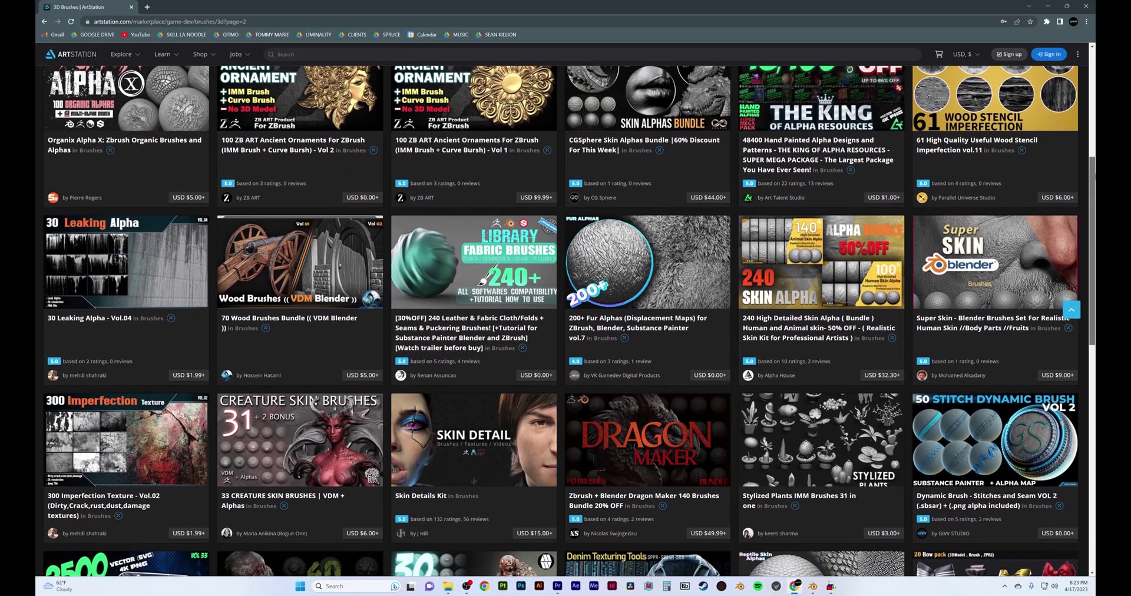
scroll(570, 321, "down", 3)
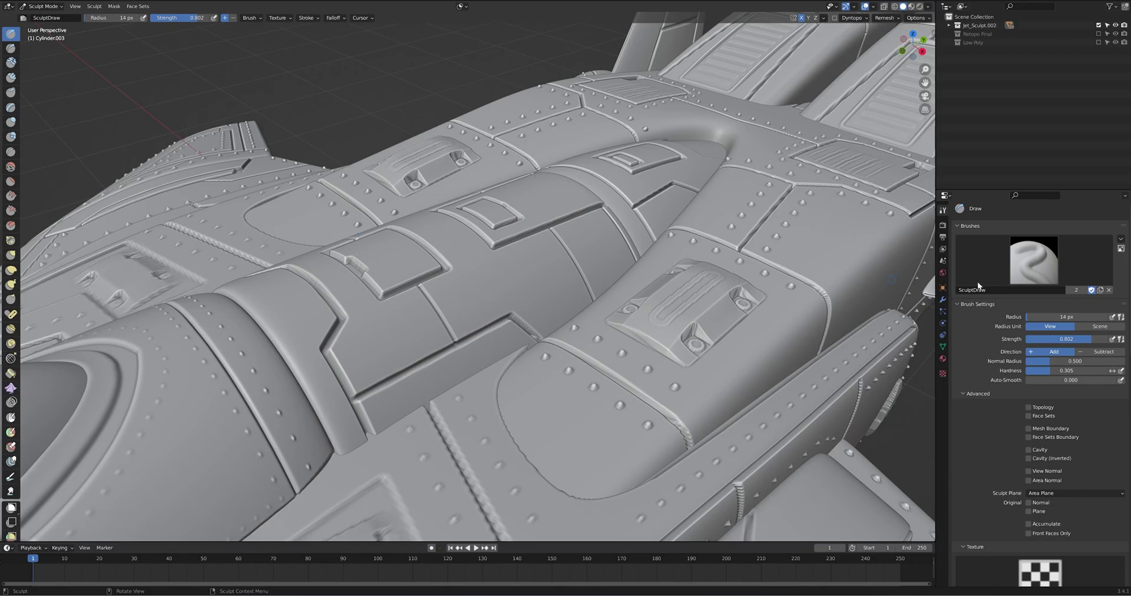
Load trav_stamp78.jpg as the brush texture, use Drag Dot, and stamp a mirrored hexagon vent.
scroll(1013, 417, "down", 8)
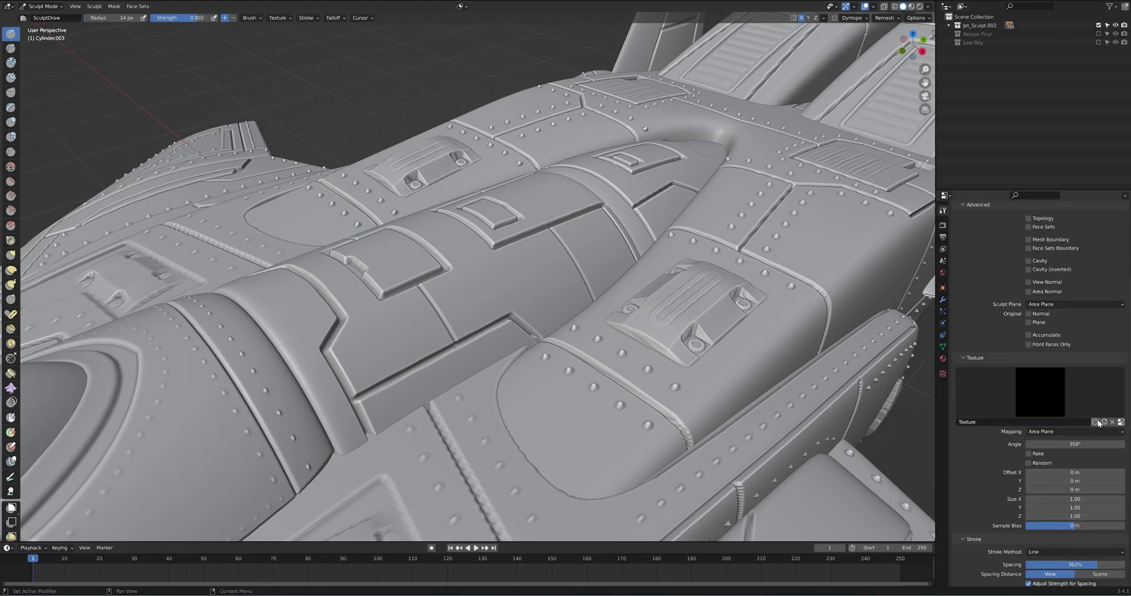
left_click(1115, 423)
double_click(623, 288)
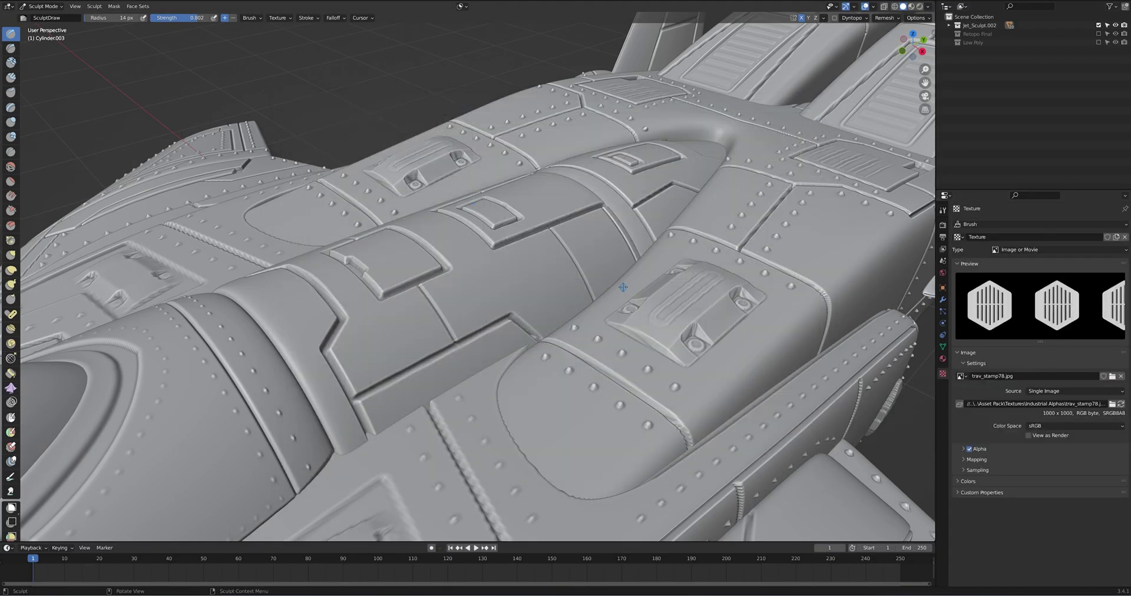
left_click(498, 260)
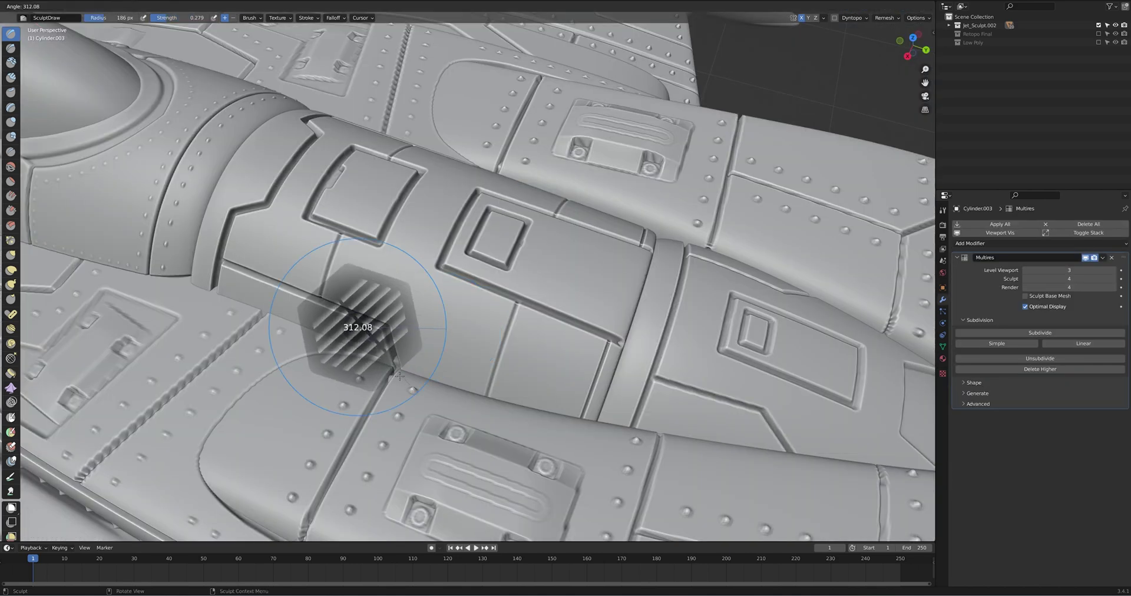
left_click(438, 343)
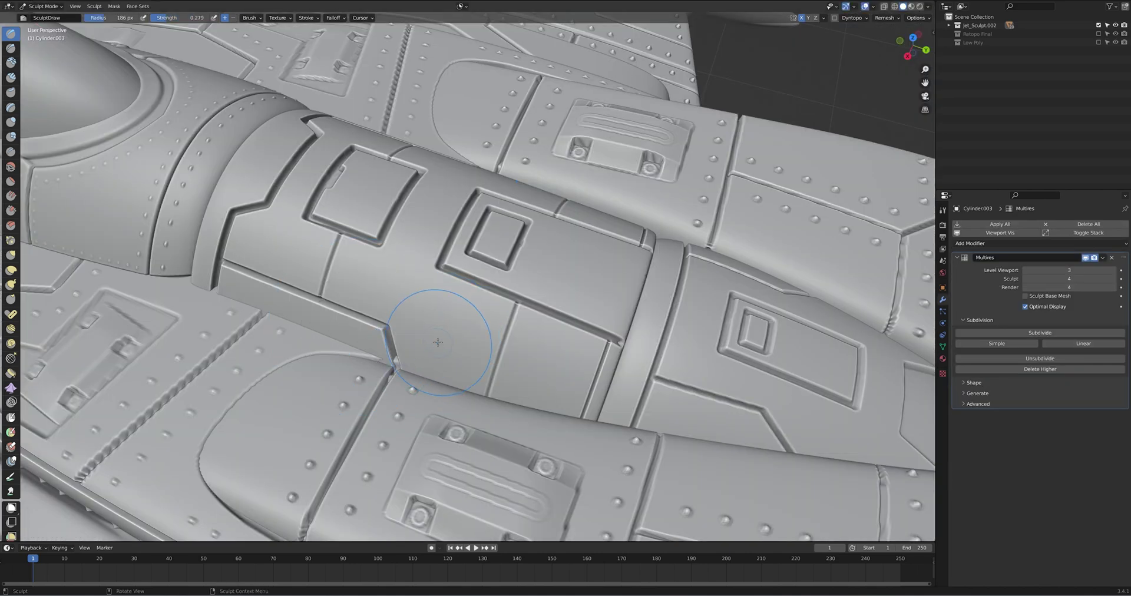
left_click_drag(438, 342, 445, 333)
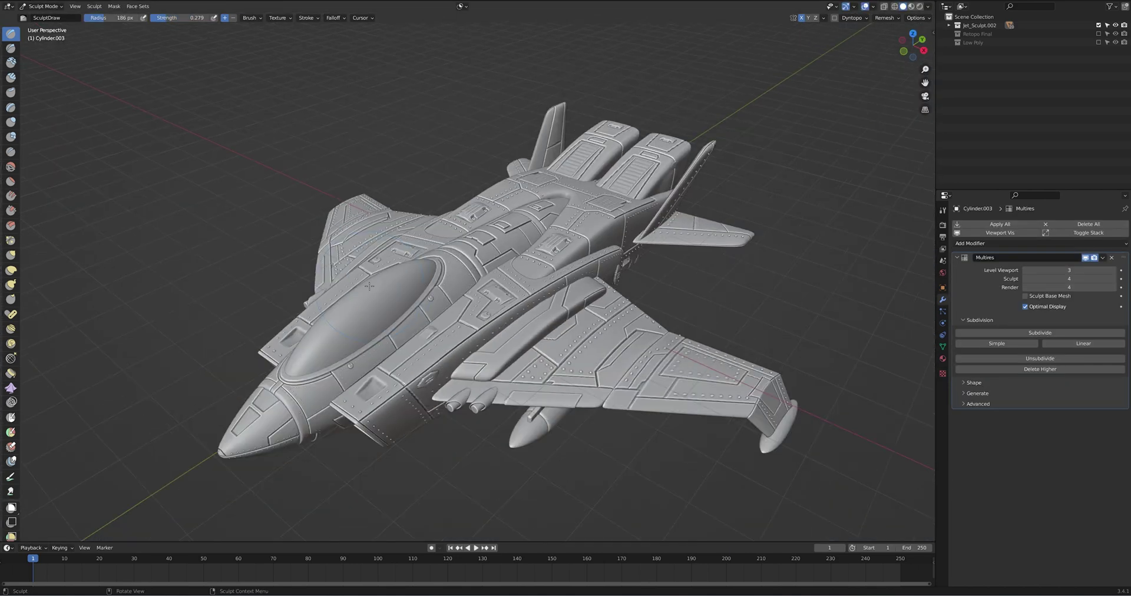
Switch the jet from Sculpt Mode back to Object Mode using the header's mode dropdown.
left_click(41, 6)
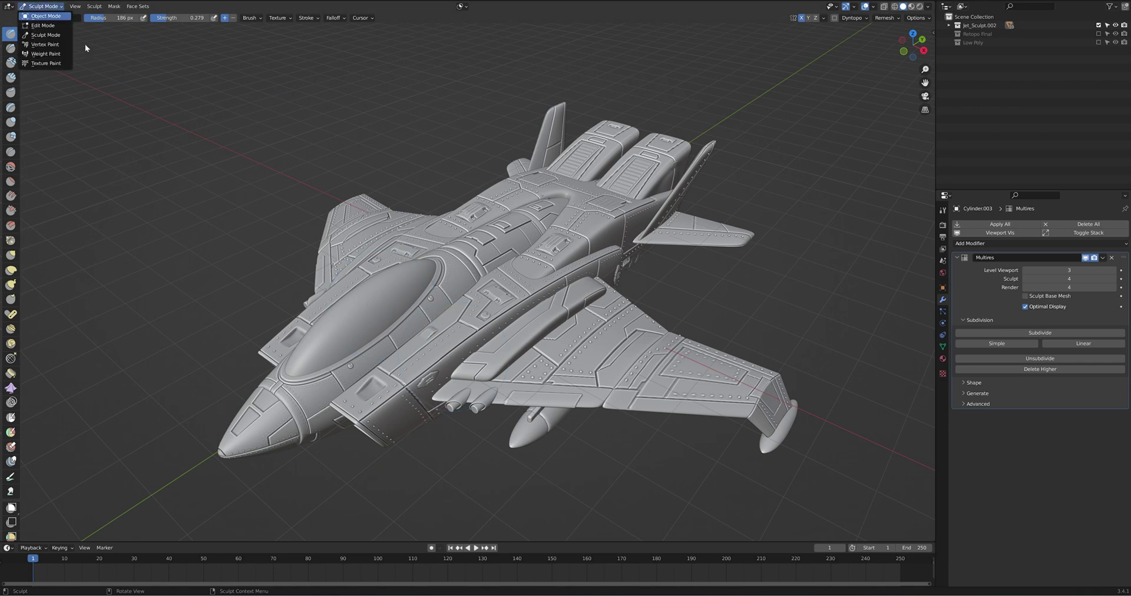
left_click(46, 16)
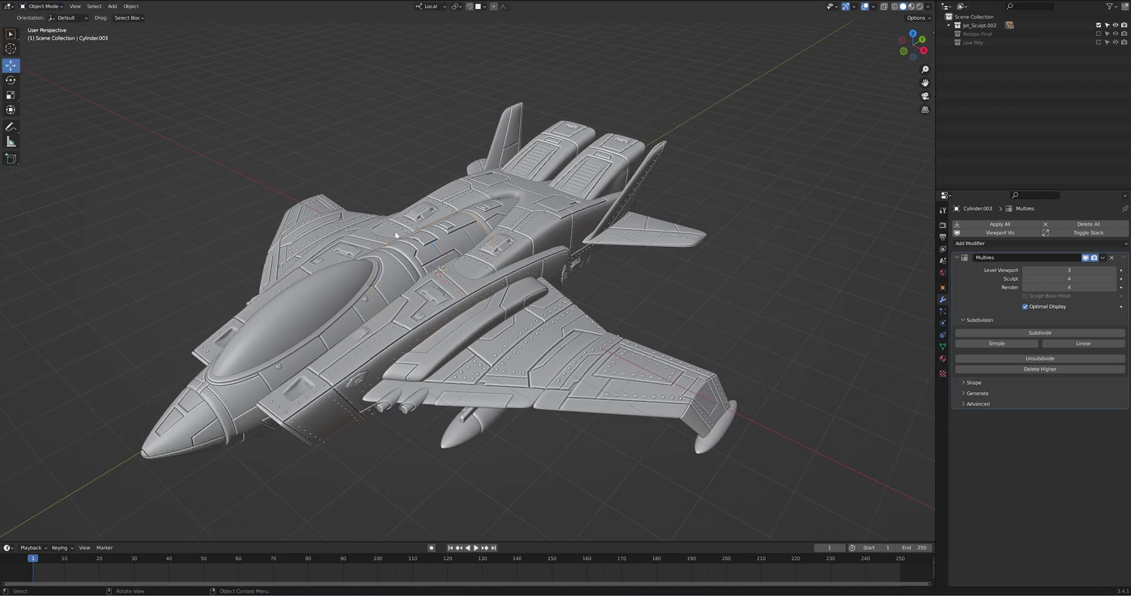